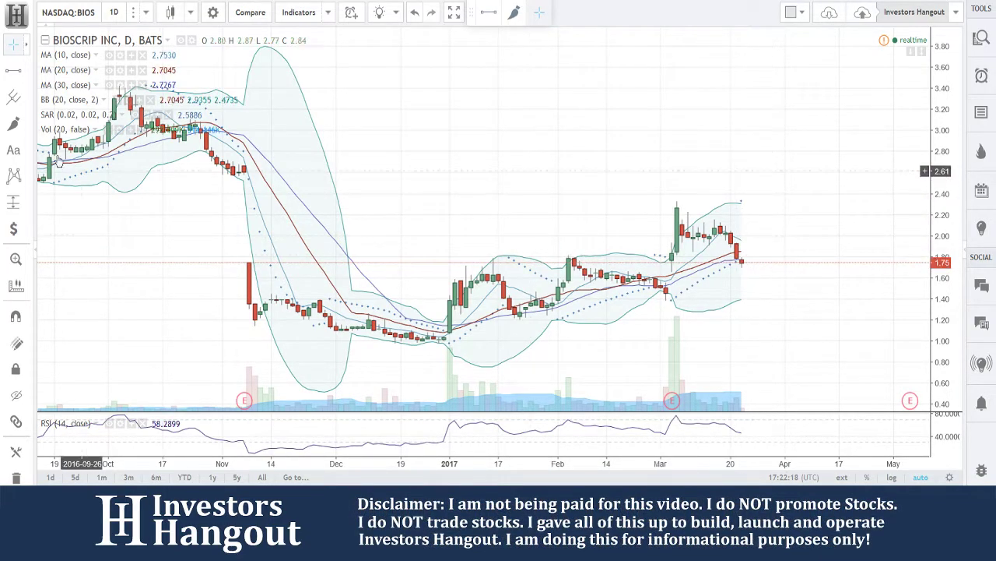
- Draw horizontal price lines at about 1.74 and 2.51 on the BIOS daily chart
{"action": "left_click", "coordinate": [13, 70]}
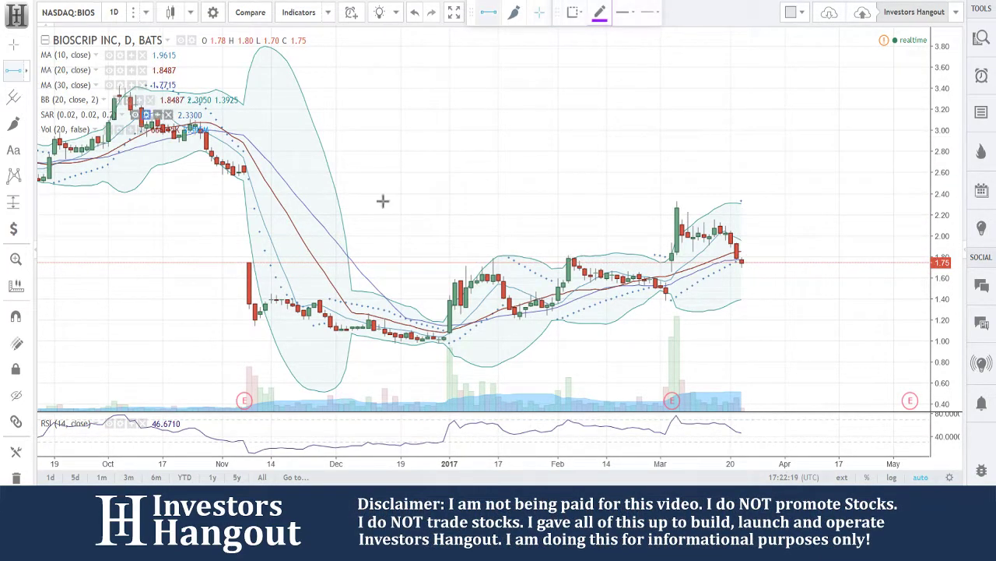
{"action": "left_click", "coordinate": [793, 263]}
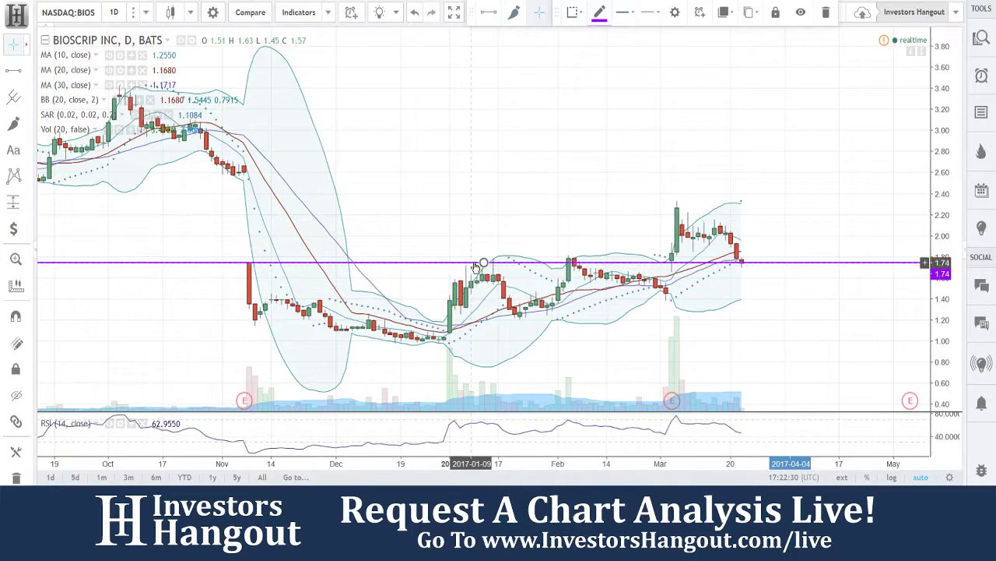
{"action": "left_click", "coordinate": [13, 70]}
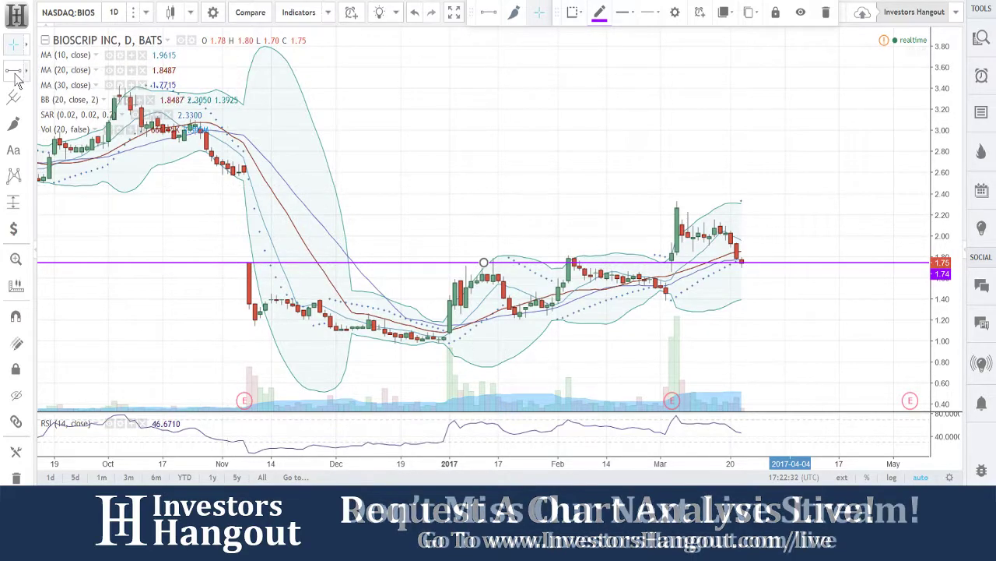
{"action": "left_click", "coordinate": [313, 183]}
- Add two lower horizontal support lines at about 1.66 and 1.45
{"action": "scroll", "coordinate": [273, 189], "scroll_direction": "down", "scroll_amount": 3}
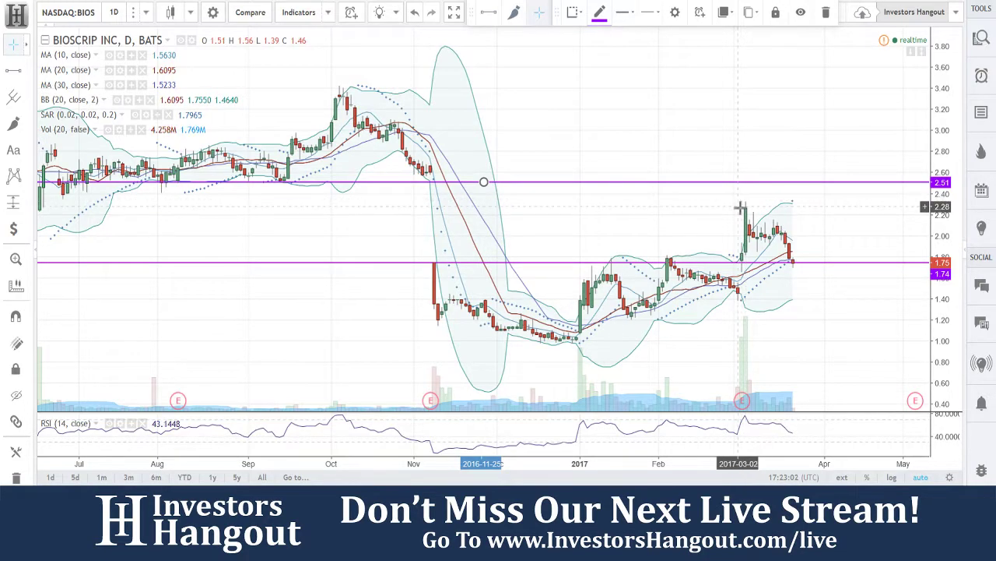
{"action": "scroll", "coordinate": [790, 257], "scroll_direction": "up", "scroll_amount": 3}
{"action": "scroll", "coordinate": [689, 238], "scroll_direction": "up", "scroll_amount": 3}
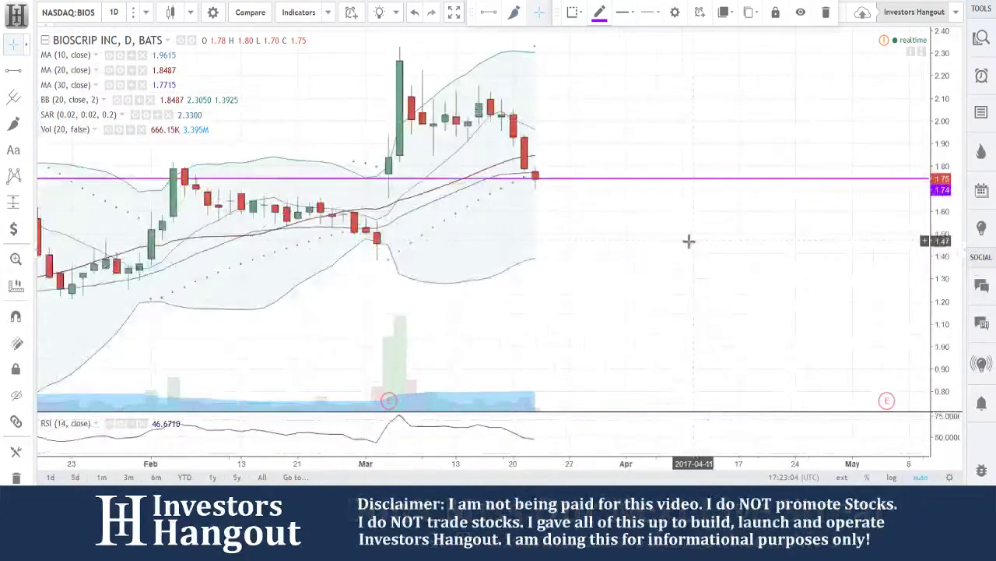
{"action": "scroll", "coordinate": [612, 229], "scroll_direction": "down", "scroll_amount": 2}
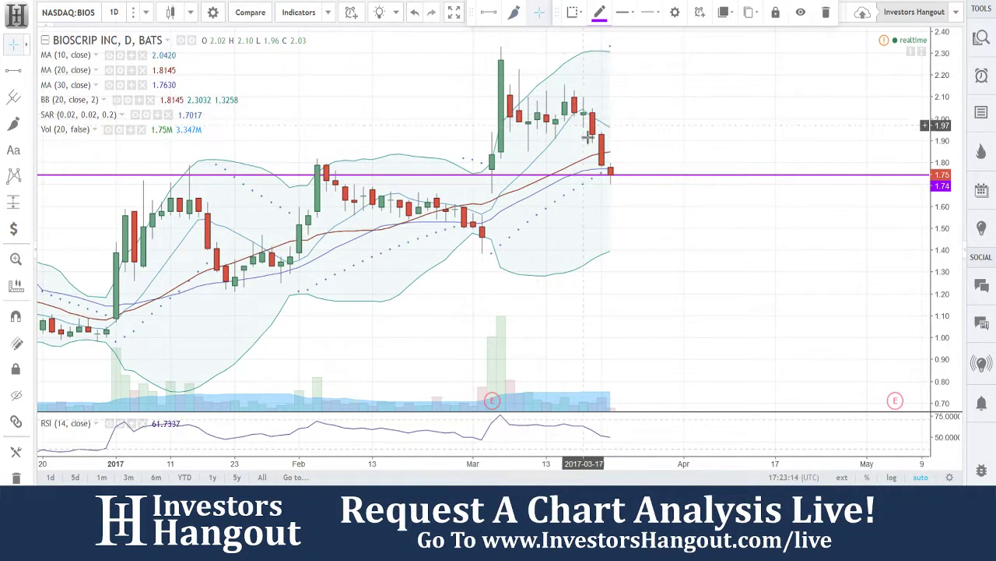
{"action": "left_click", "coordinate": [13, 70]}
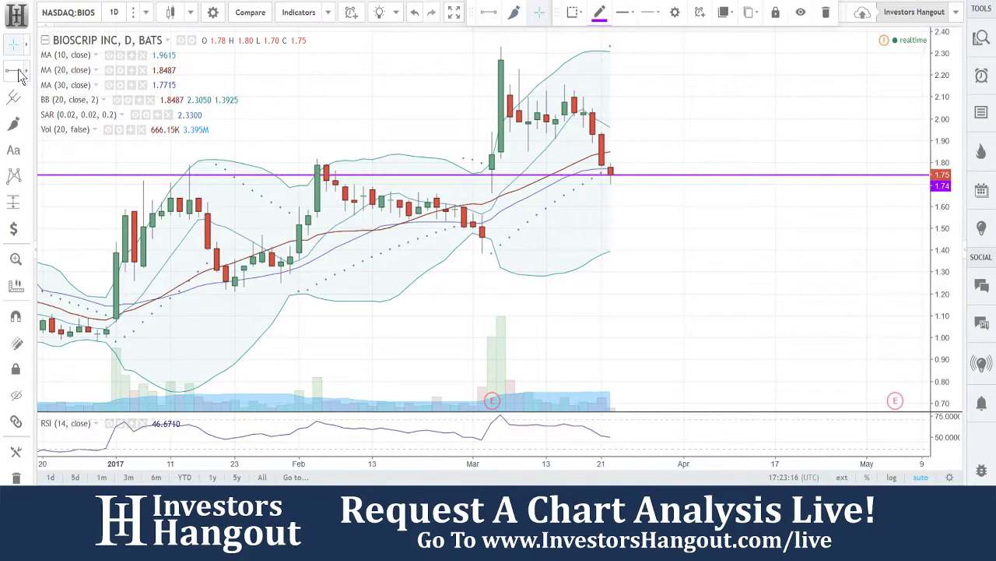
{"action": "left_click", "coordinate": [672, 194]}
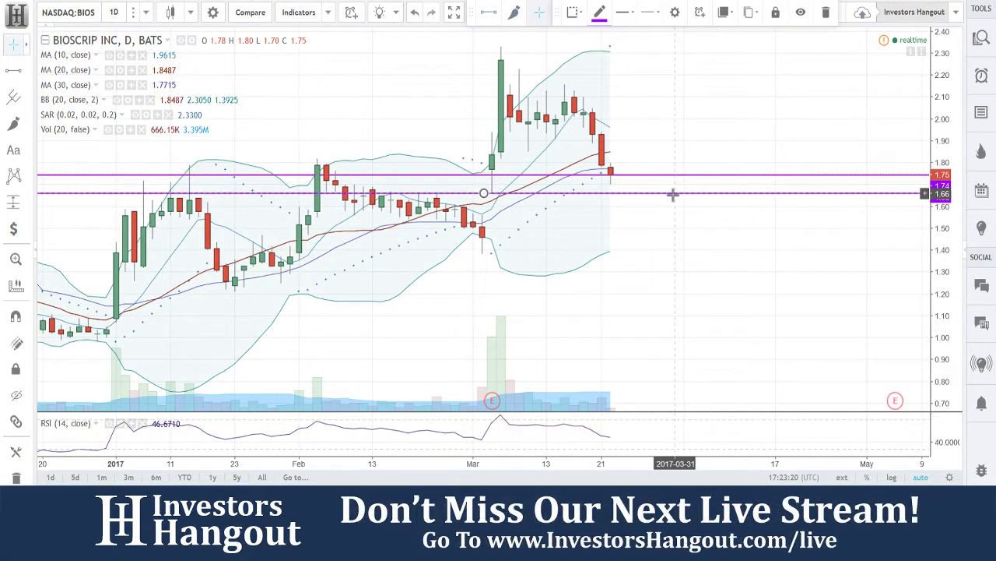
{"action": "key", "text": "alt+h"}
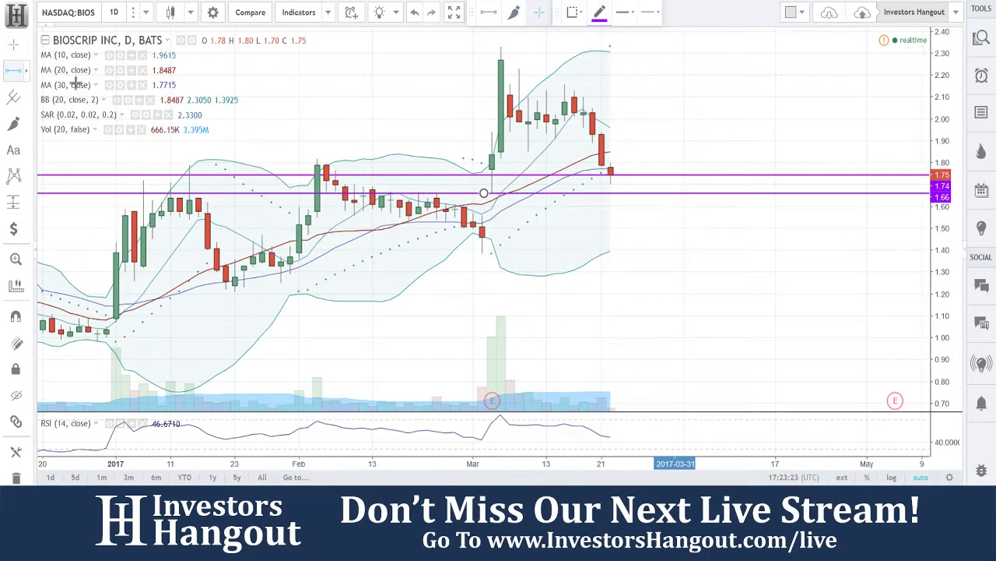
{"action": "left_click", "coordinate": [640, 239]}
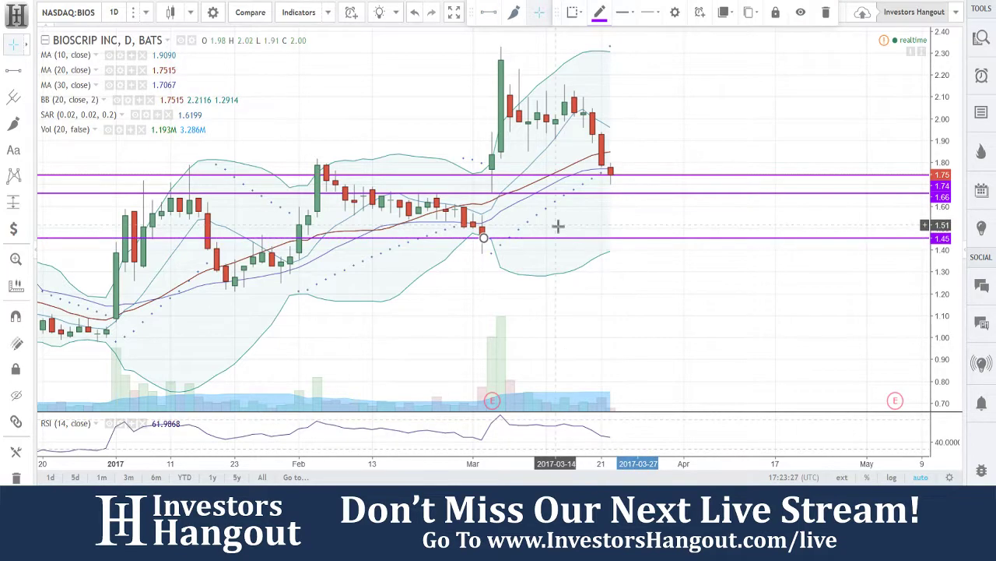
{"action": "key", "text": "alt+h"}
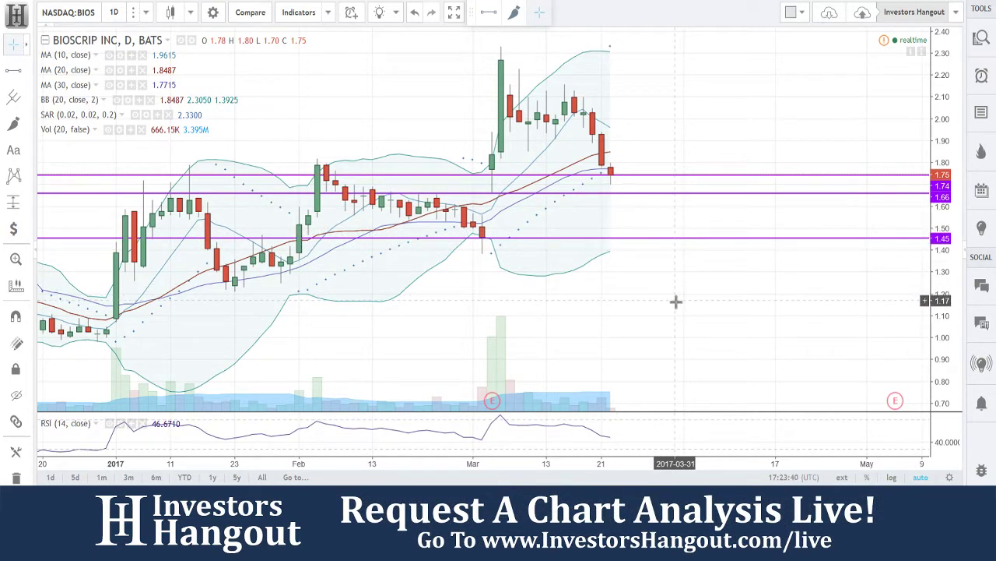
- Draw a rising trend line from the 2016-12-30 low at about 1.01 to 2017-04-03 at about 1.82
{"action": "scroll", "coordinate": [625, 296], "scroll_direction": "down", "scroll_amount": 3}
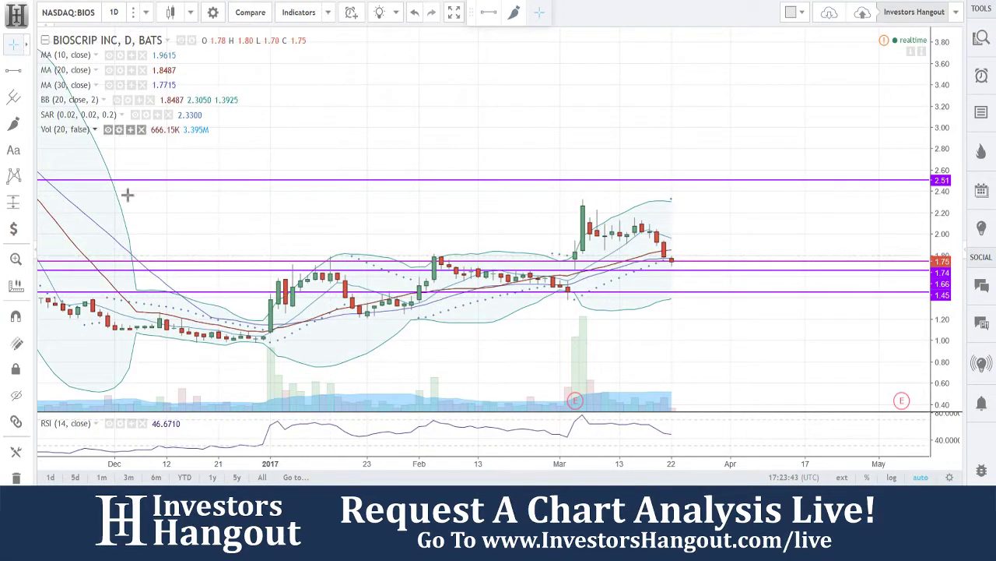
{"action": "scroll", "coordinate": [127, 195], "scroll_direction": "down", "scroll_amount": 2}
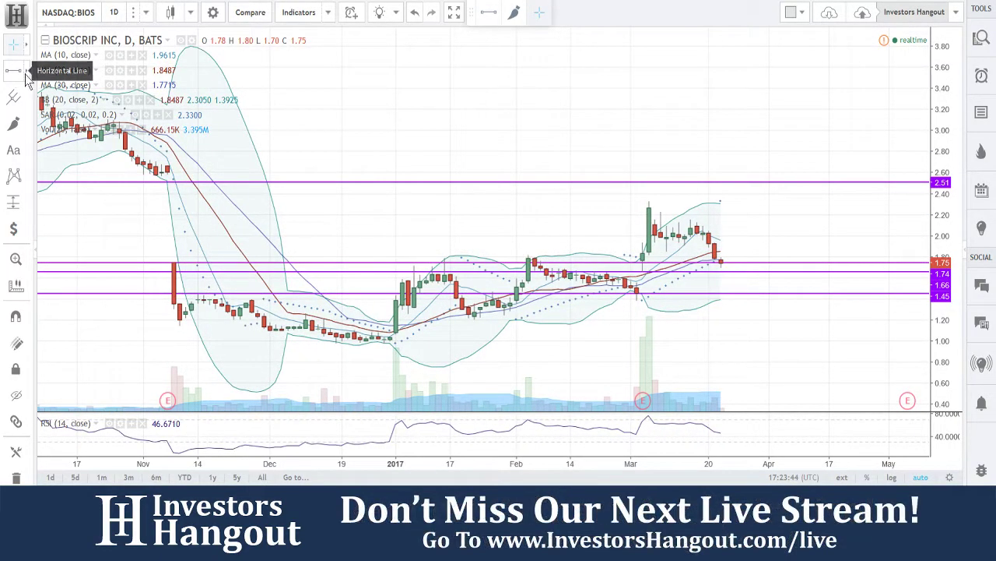
{"action": "left_click", "coordinate": [26, 77]}
{"action": "left_click", "coordinate": [47, 73]}
{"action": "scroll", "coordinate": [428, 325], "scroll_direction": "up", "scroll_amount": 2}
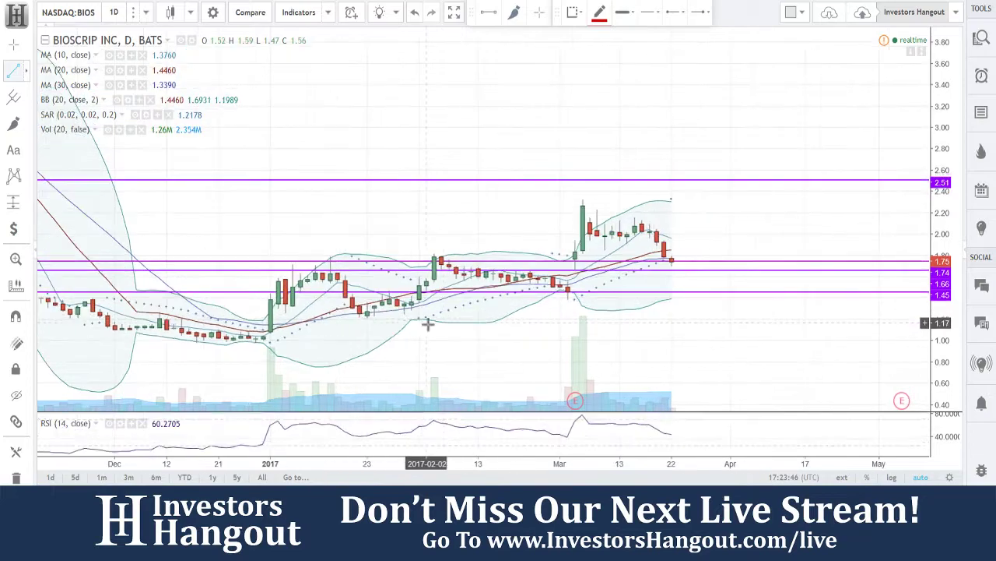
{"action": "left_click", "coordinate": [263, 339]}
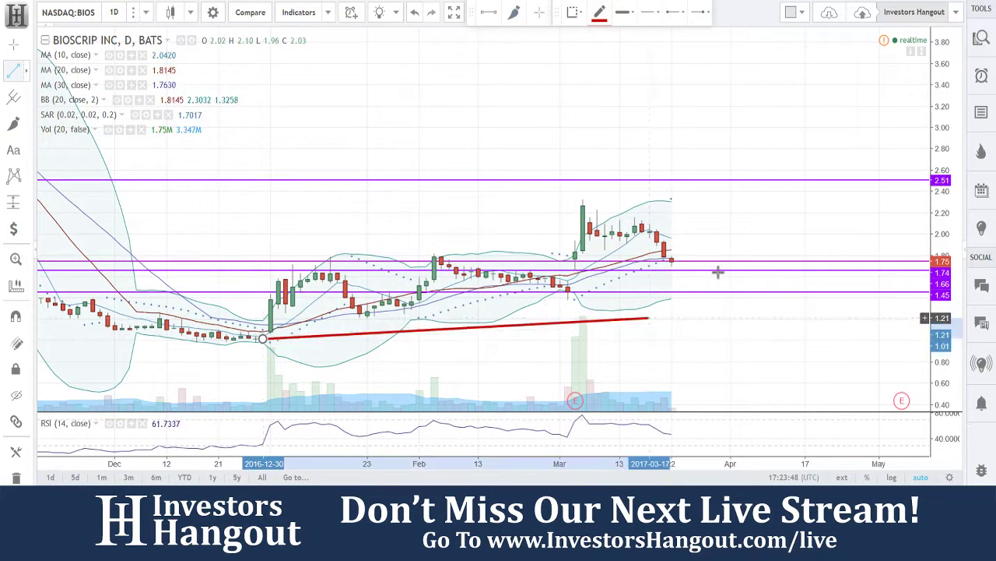
{"action": "left_click", "coordinate": [729, 253]}
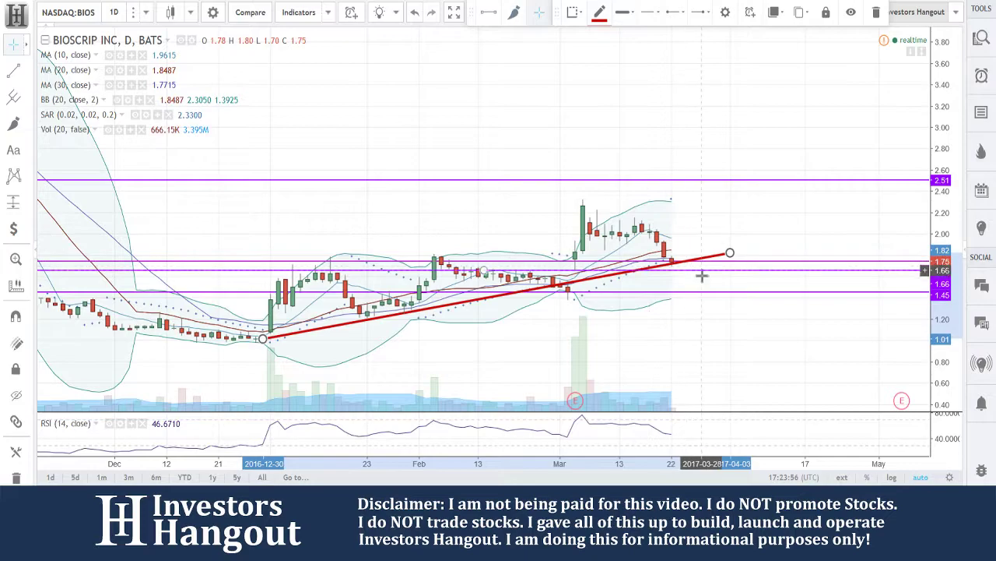
- Add a text note at 2017-02-22, about 2.11, and trim its prefilled text down to "3-22"
{"action": "scroll", "coordinate": [716, 280], "scroll_direction": "up", "scroll_amount": 3}
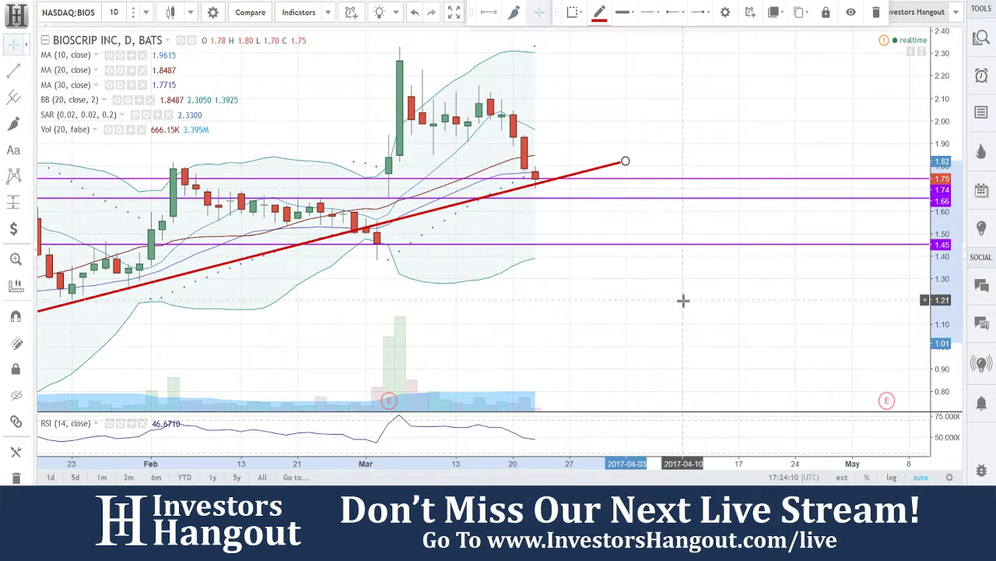
{"action": "scroll", "coordinate": [683, 299], "scroll_direction": "down", "scroll_amount": 1}
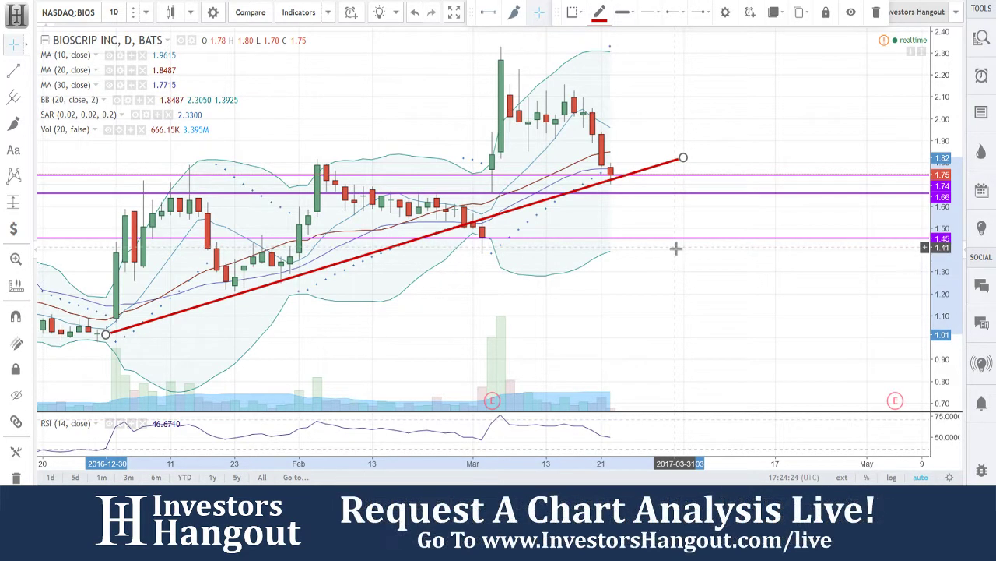
{"action": "left_click", "coordinate": [17, 152]}
{"action": "left_click", "coordinate": [423, 95]}
{"action": "left_click", "coordinate": [552, 205]}
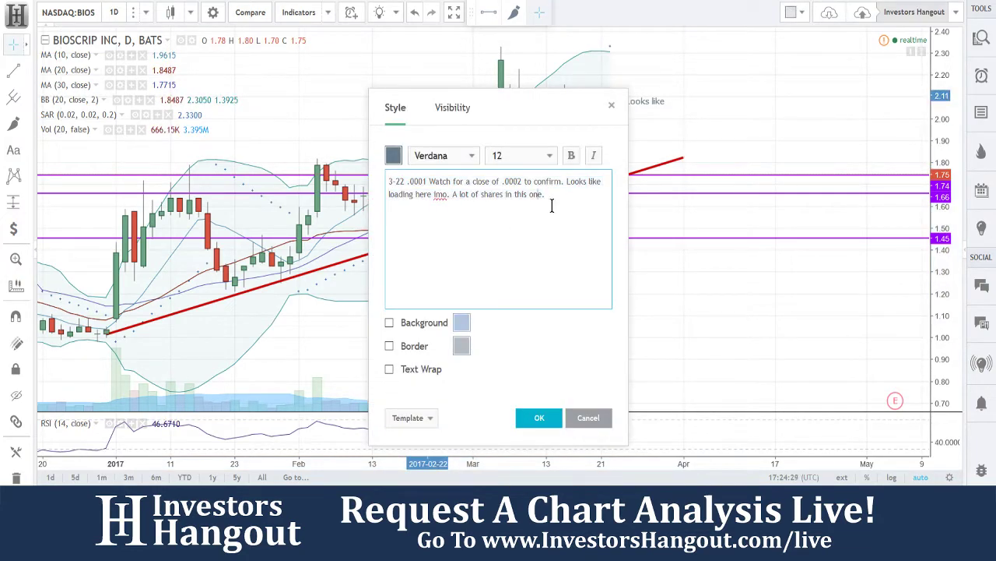
{"action": "left_click_drag", "start_coordinate": [551, 205], "coordinate": [408, 181]}
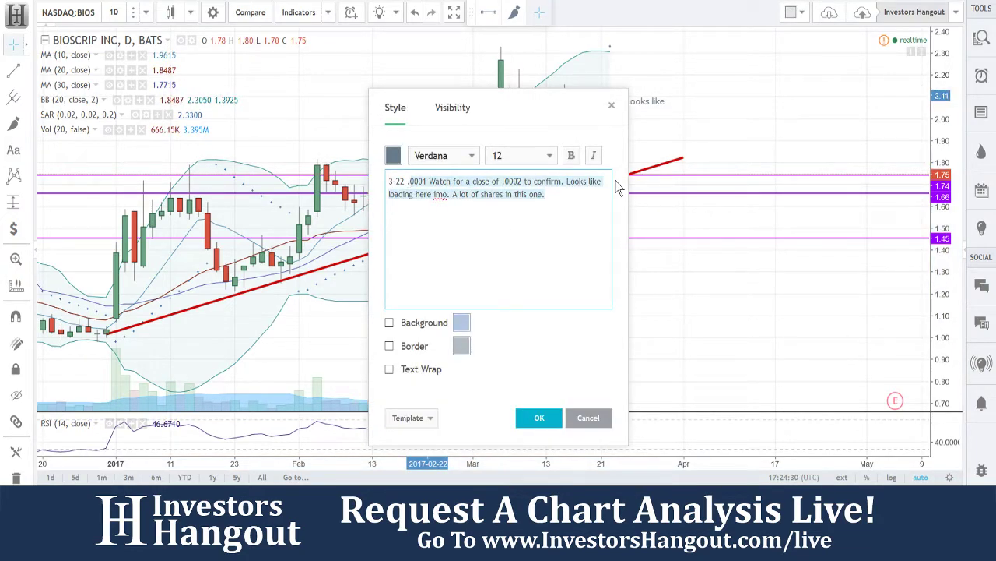
{"action": "key", "text": "BackSpace"}
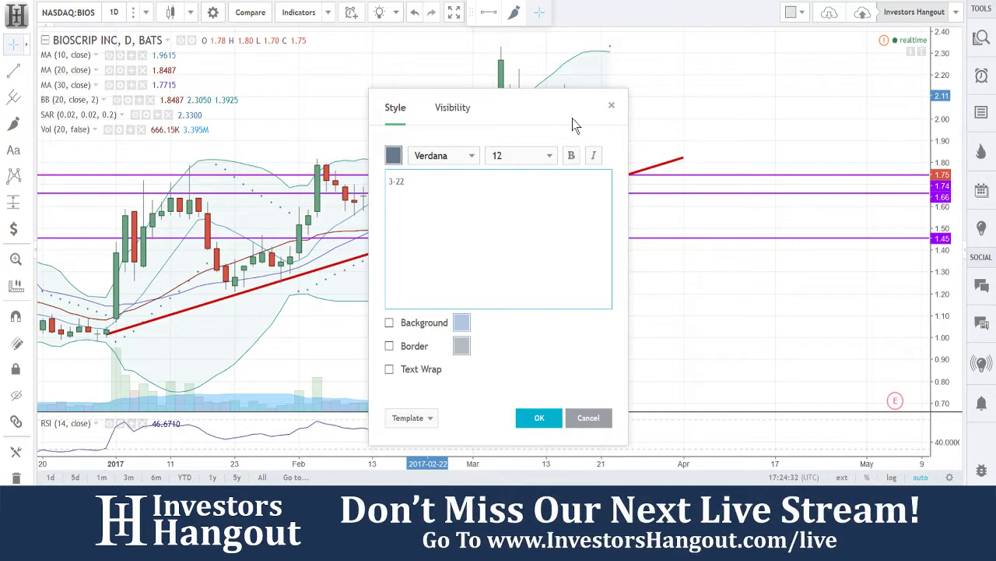
{"action": "left_click_drag", "start_coordinate": [574, 126], "coordinate": [335, 127]}
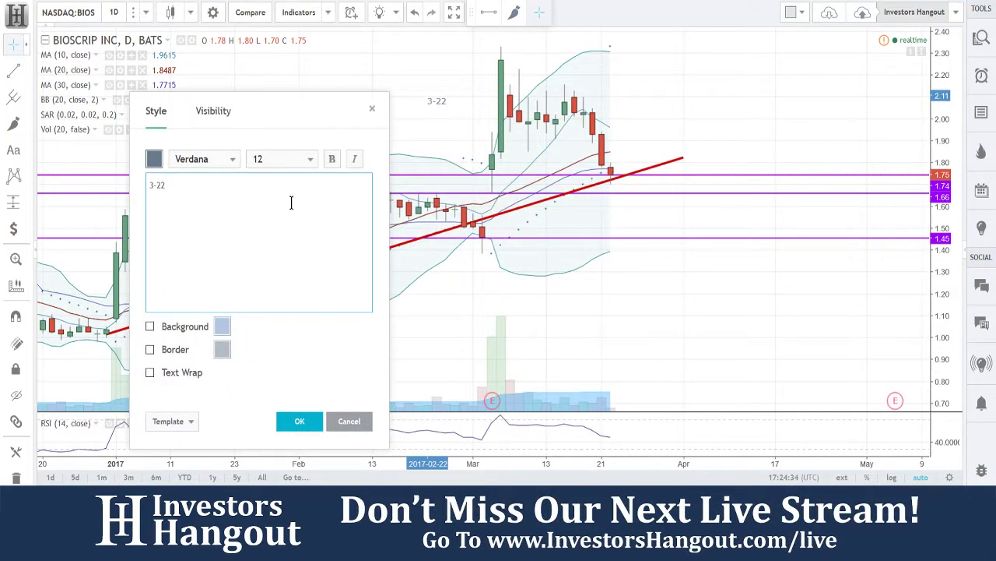
{"action": "left_click", "coordinate": [298, 420]}
- Change the note to "3-22 1.75 Needs to hold this level here. A break of 1.66 1.45 can come fast. Support 1.74/1.66/1.45 Res 1.84/1.96/2.13"
{"action": "scroll", "coordinate": [245, 167], "scroll_direction": "down", "scroll_amount": 4}
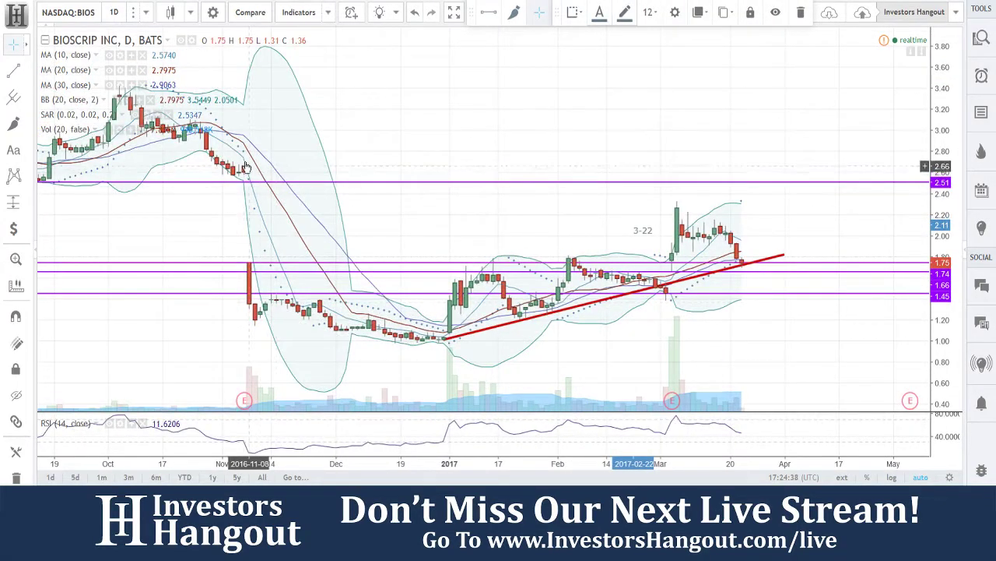
{"action": "scroll", "coordinate": [634, 256], "scroll_direction": "up", "scroll_amount": 4}
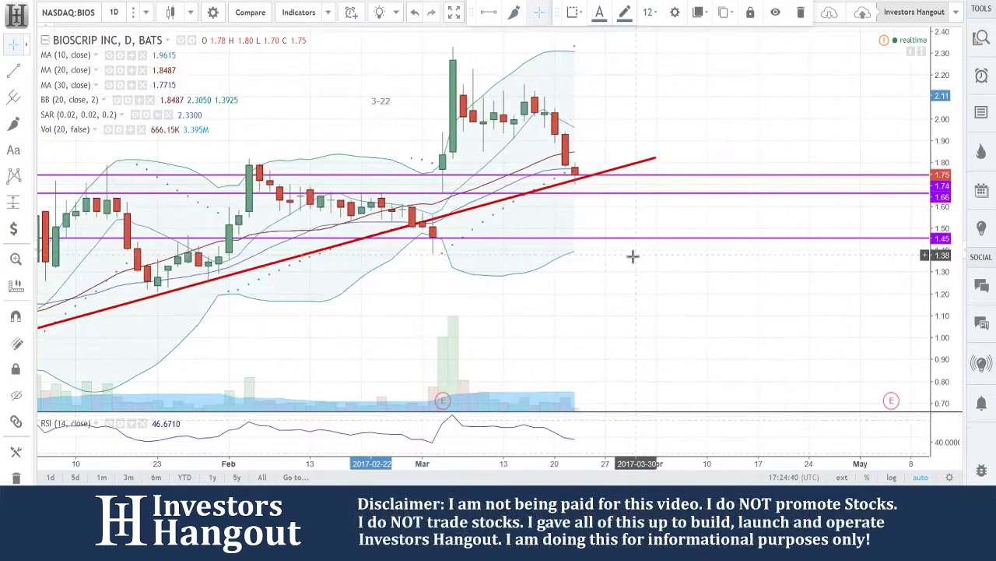
{"action": "double_click", "coordinate": [380, 102]}
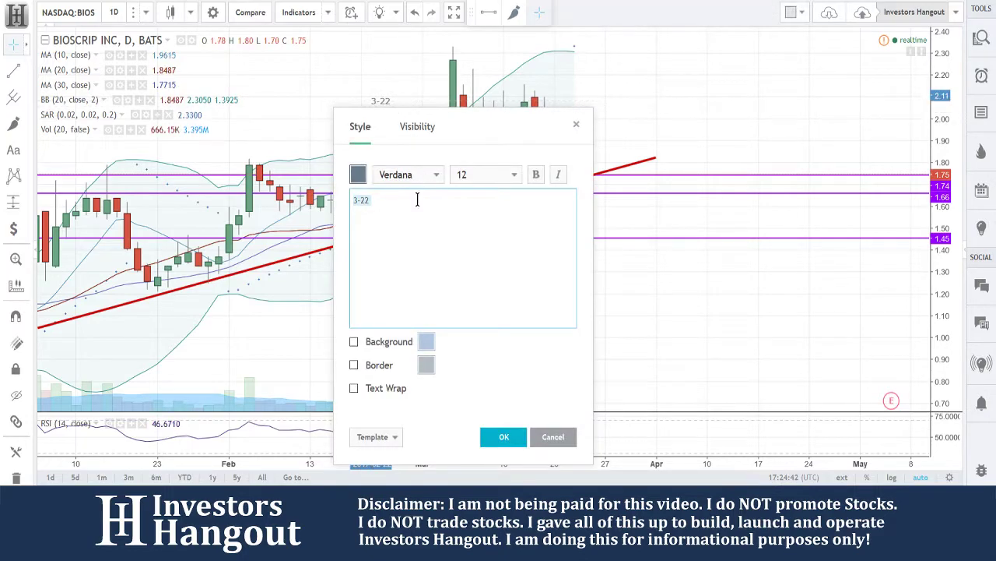
{"action": "left_click_drag", "start_coordinate": [372, 151], "coordinate": [298, 161]}
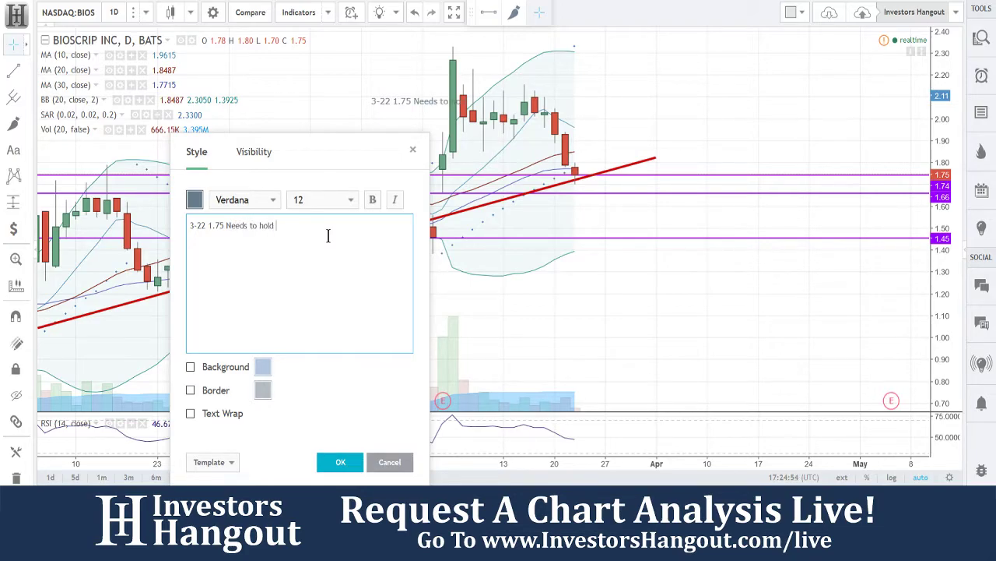
{"action": "type", "text": "level here."}
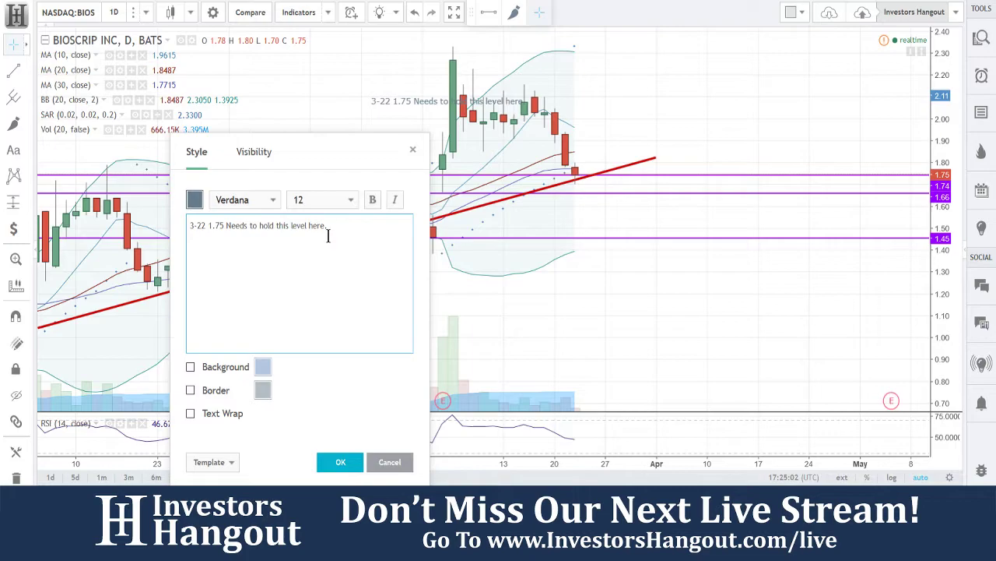
{"action": "type", "text": "eak of 1.66 1.45 can co"}
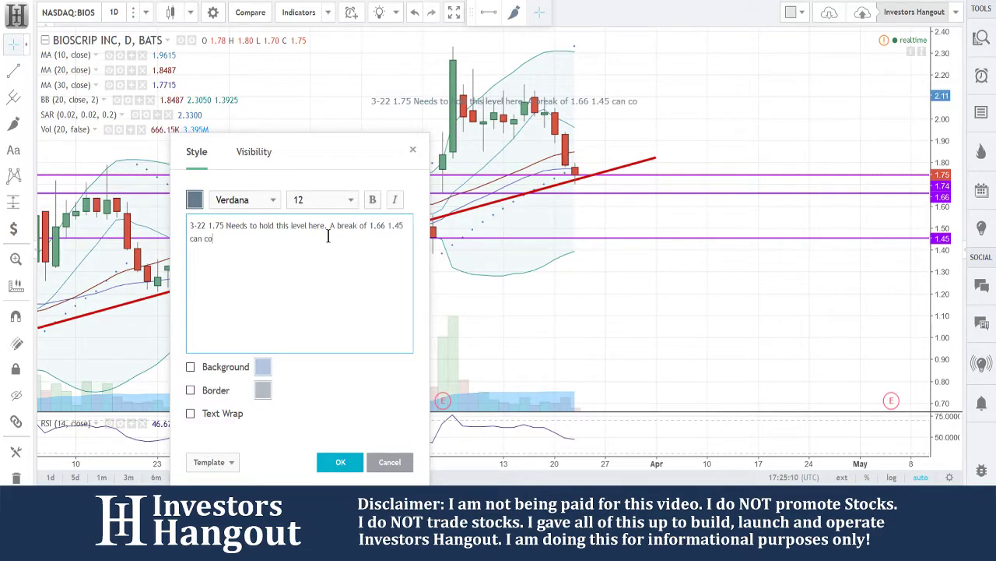
{"action": "type", "text": "me fast."}
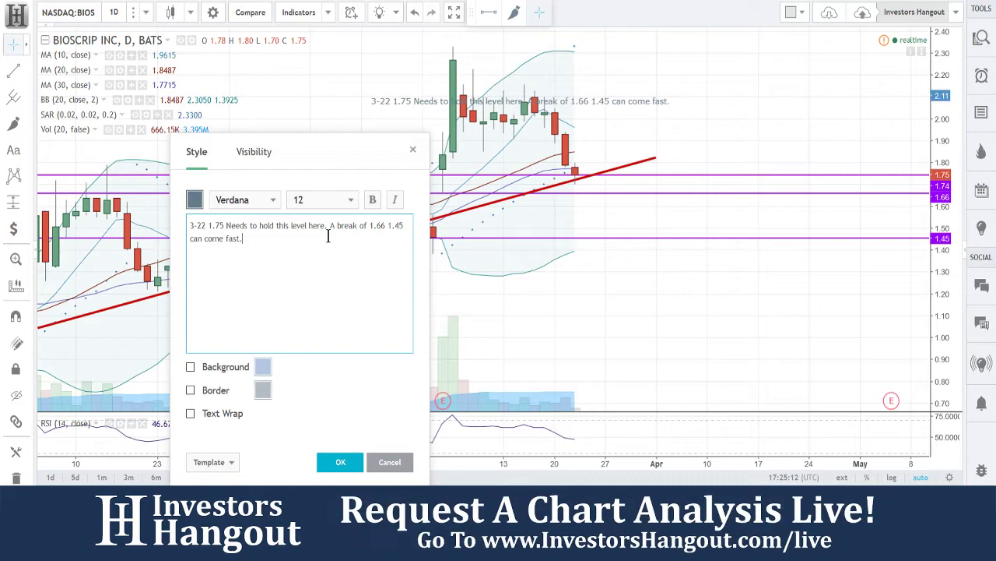
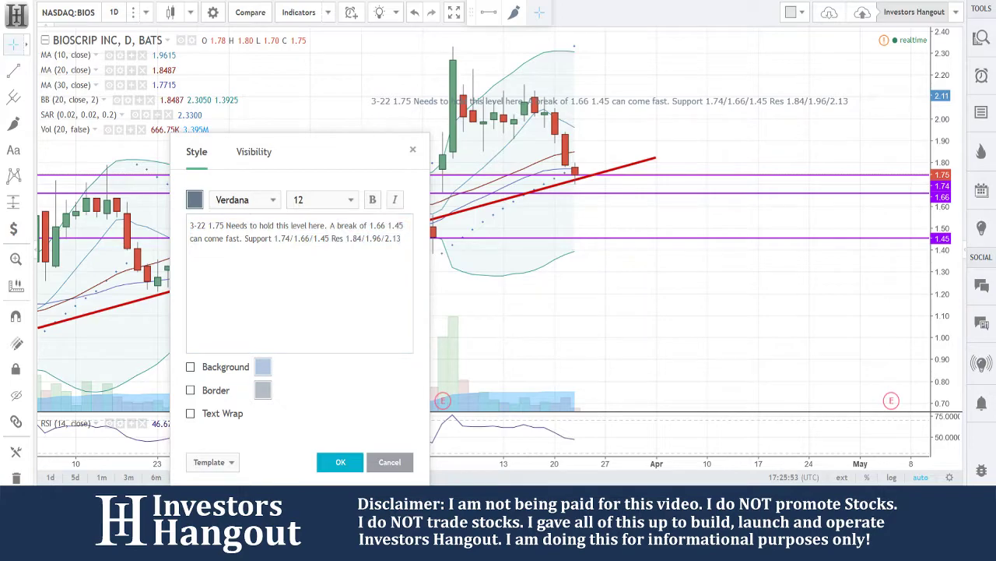
- Insert a line break before "can come fast" in the note, select its whole text, and apply the edit
{"action": "left_click", "coordinate": [188, 239]}
{"action": "key", "text": "Return"}
{"action": "key", "text": "ctrl+a"}
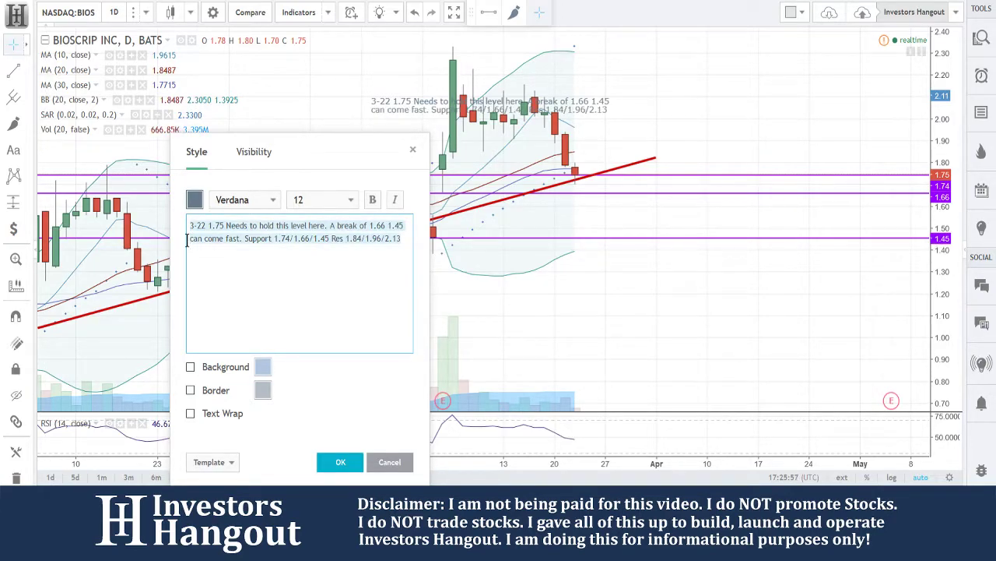
{"action": "left_click", "coordinate": [340, 462]}
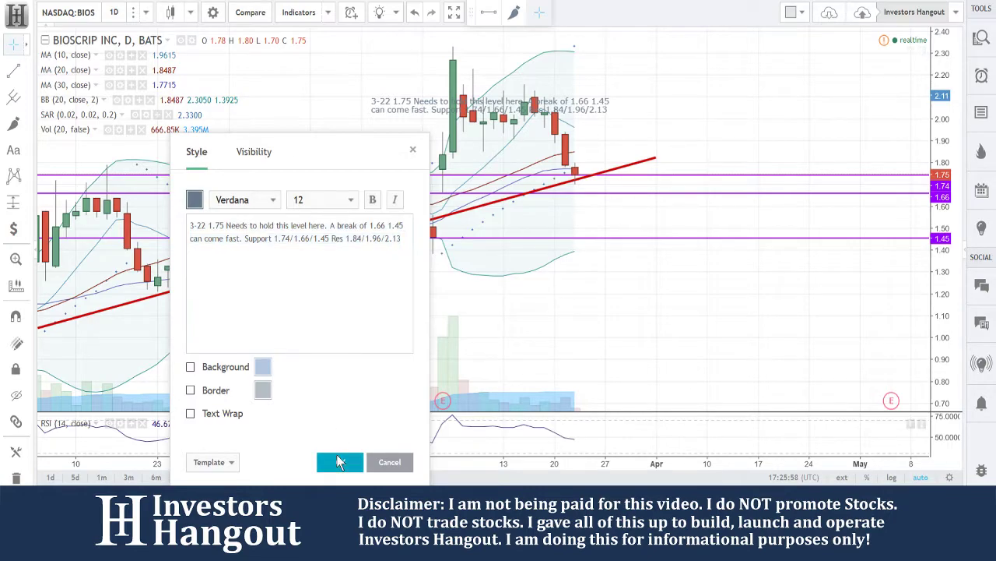
- Clear all drawings from the chart and place the same two-line note beside the latest candle, at 2017-03-22 and about 1.87
{"action": "left_click", "coordinate": [15, 477]}
{"action": "left_click", "coordinate": [626, 138]}
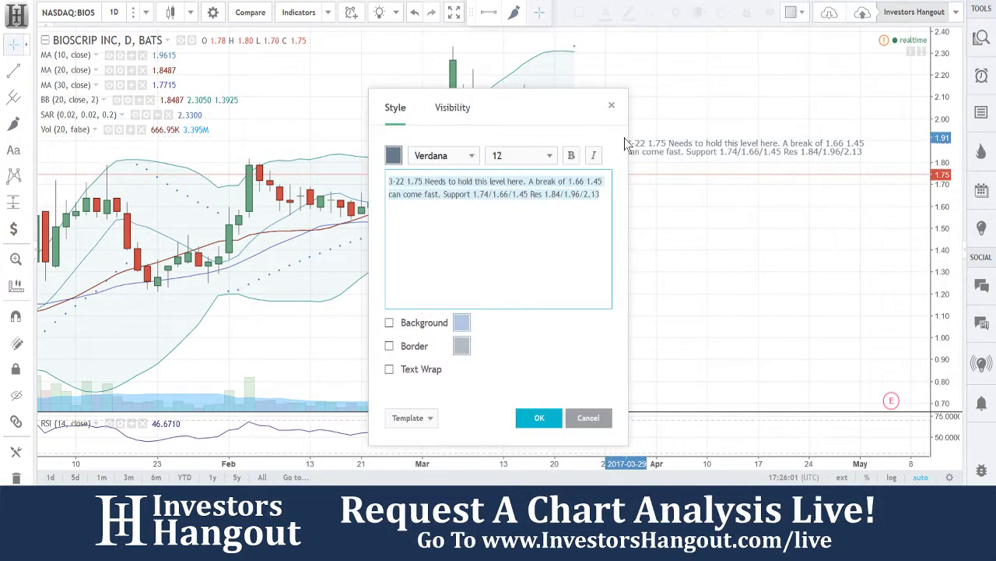
{"action": "left_click", "coordinate": [534, 416]}
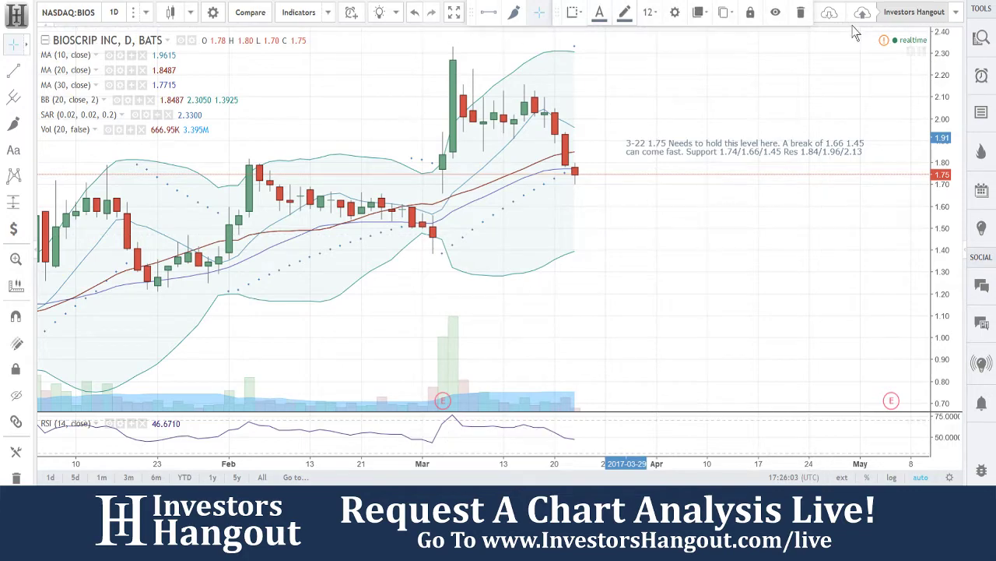
{"action": "left_click_drag", "start_coordinate": [771, 144], "coordinate": [719, 153]}
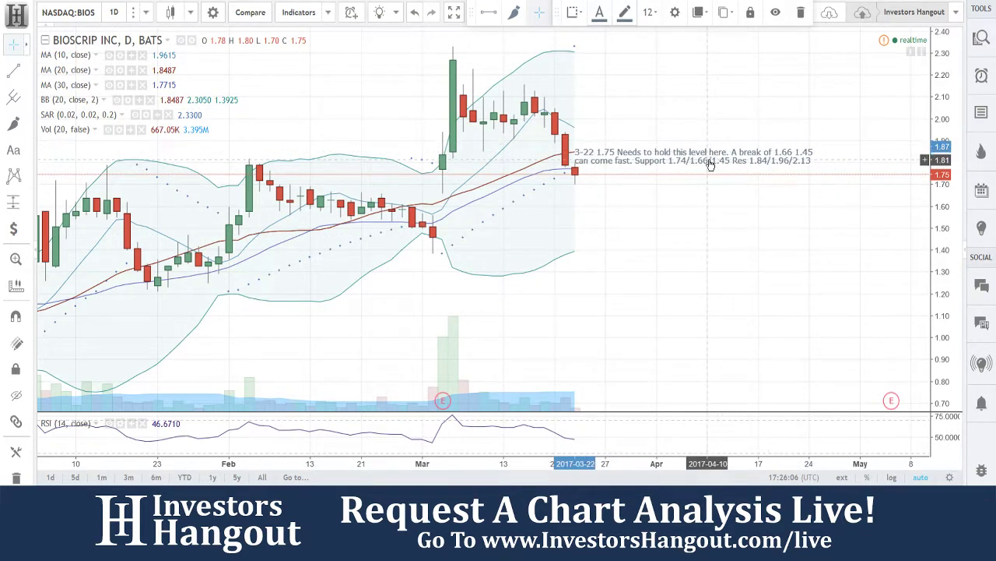